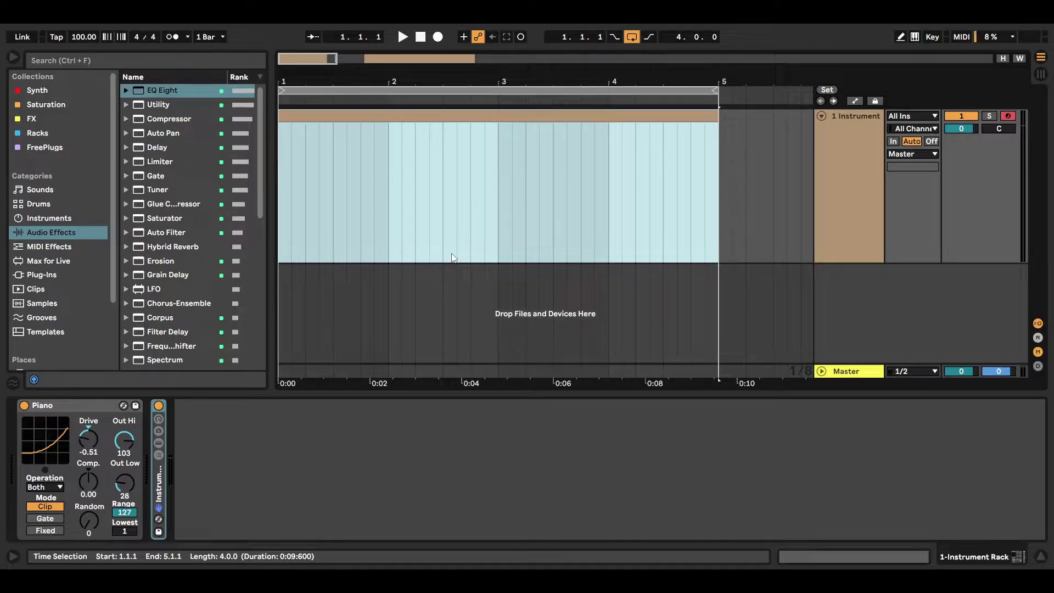
- Open the first clip's notes, raise the chord's lowest note C2 one octave to C3, and play the first inversion
{"action": "double_click", "coordinate": [452, 259]}
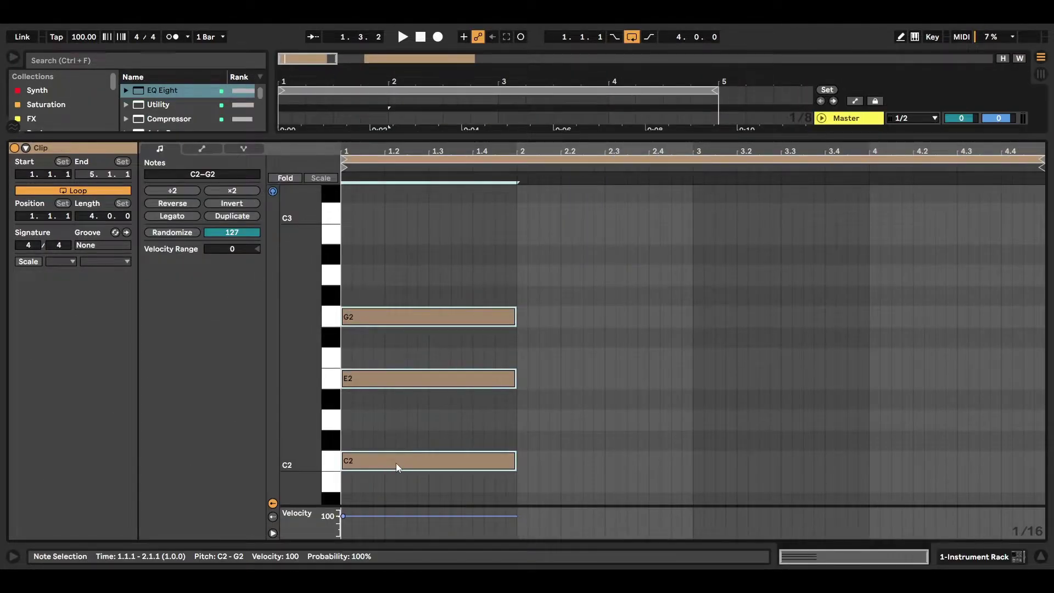
{"action": "left_click", "coordinate": [396, 463]}
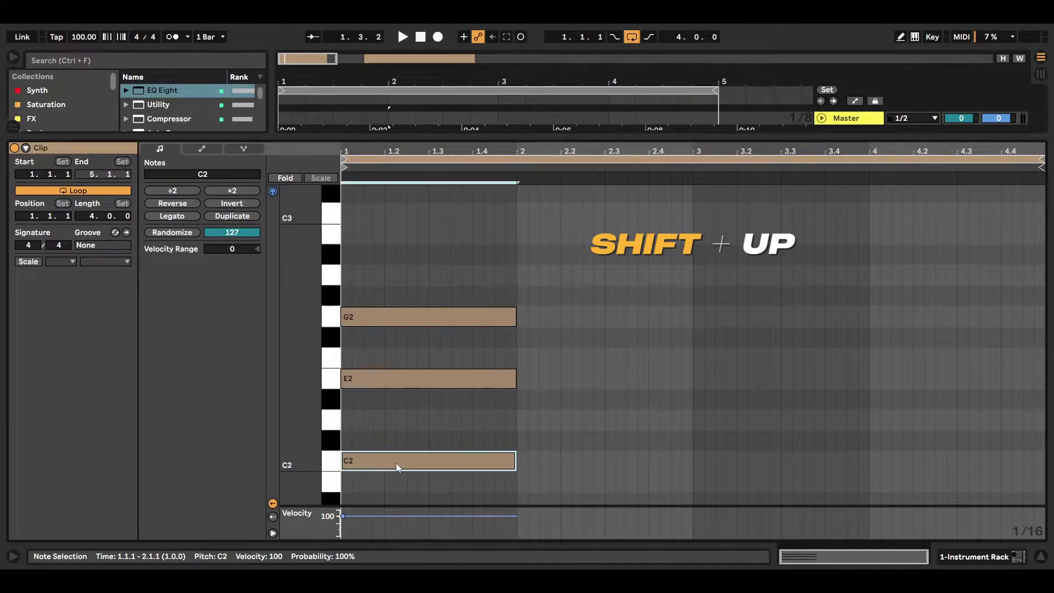
{"action": "key", "text": "shift+Up"}
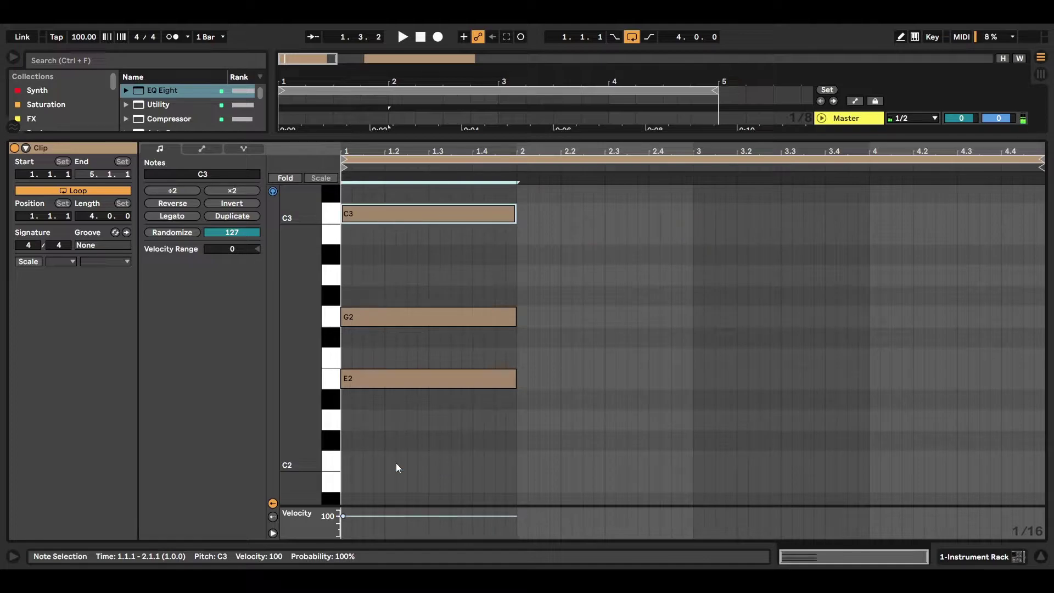
{"action": "key", "text": "space"}
{"action": "key", "text": "space"}
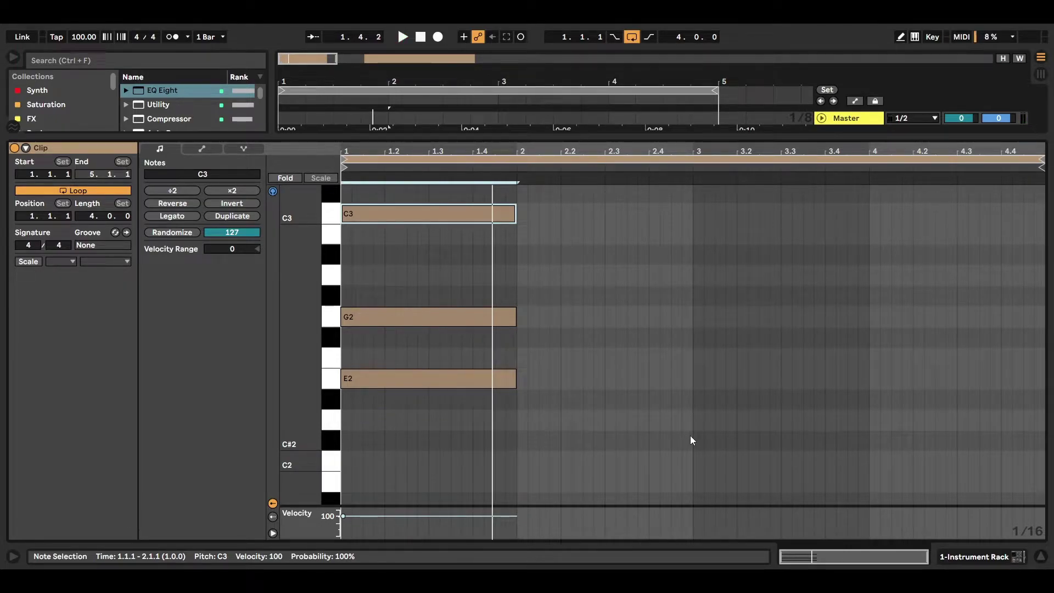
- Compare the root-position chord with its first inversion by lowering C3 an octave for playback and raising it back
{"action": "key", "text": "shift+Down"}
{"action": "key", "text": "space"}
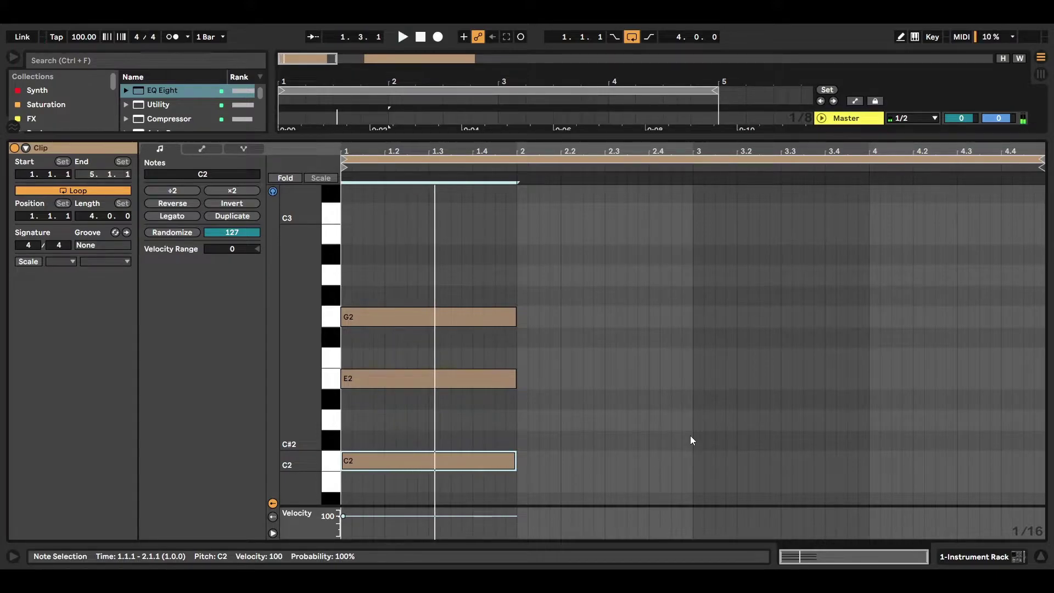
{"action": "key", "text": "shift+Up"}
{"action": "key", "text": "space"}
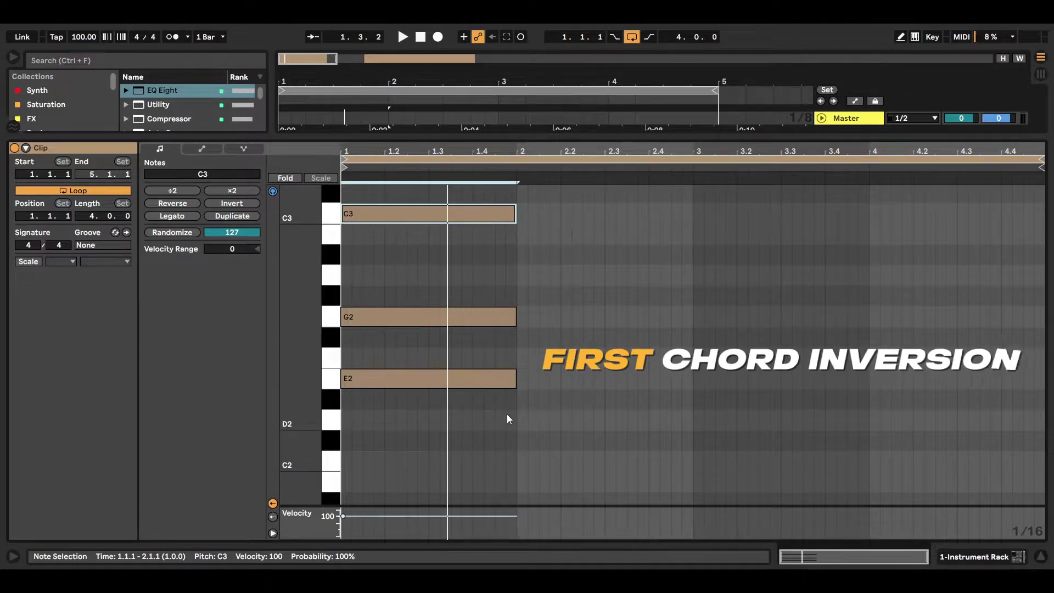
- Raise the E2 note one octave to E3 and play the second inversion of the chord
{"action": "scroll", "coordinate": [330, 389], "scroll_direction": "up", "scroll_amount": 3}
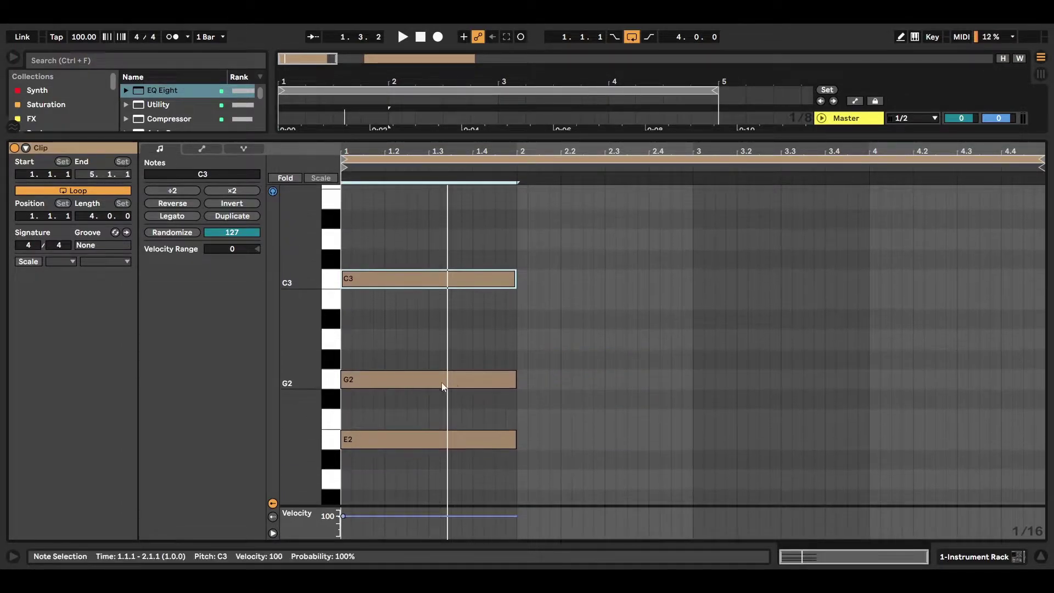
{"action": "left_click", "coordinate": [383, 441]}
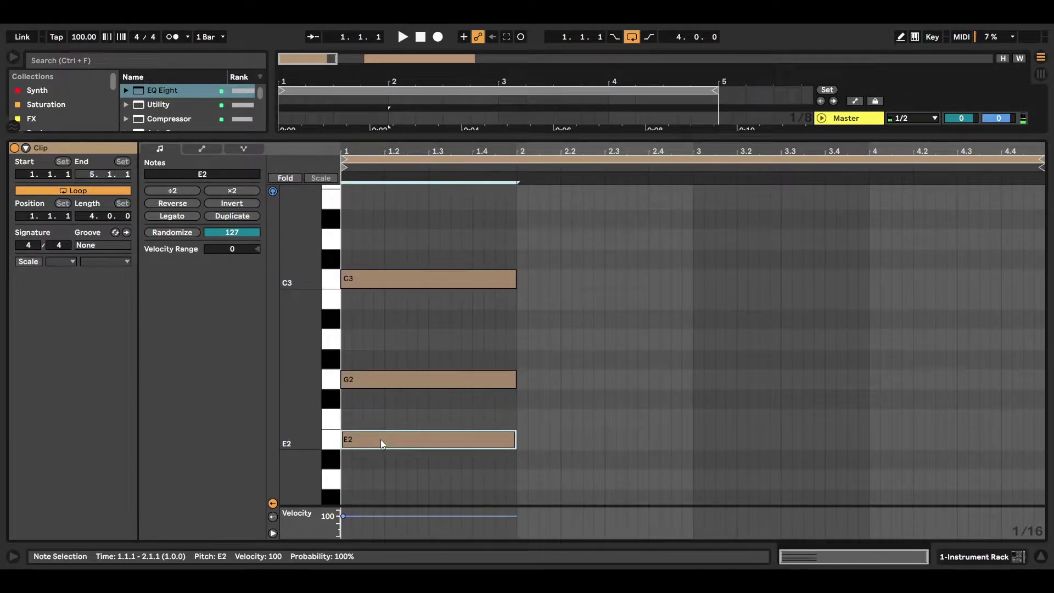
{"action": "key", "text": "shift+Up"}
{"action": "key", "text": "space"}
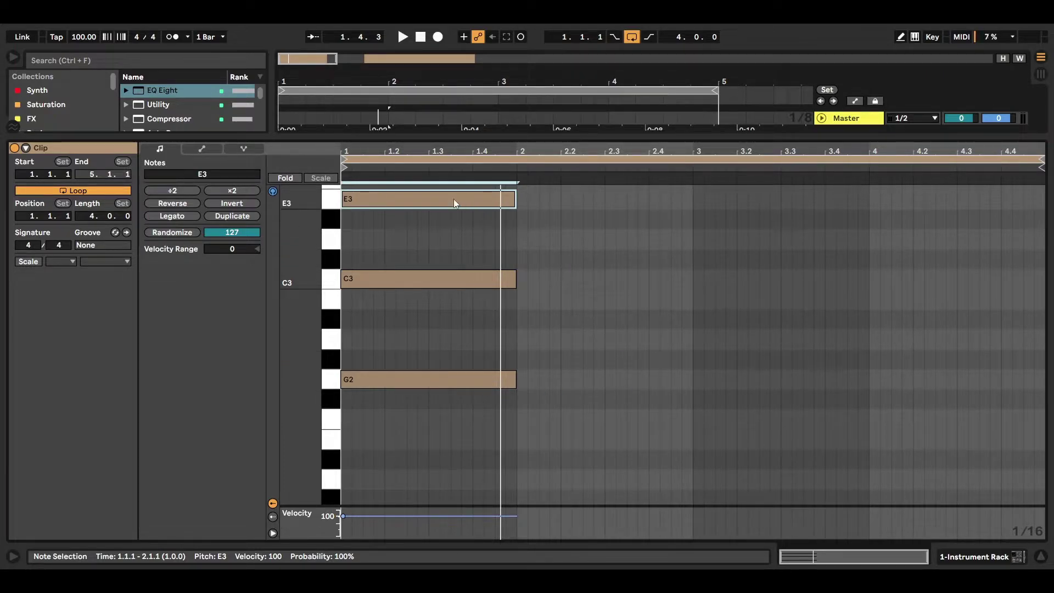
- Compare the first and second inversions by lowering E3 an octave for playback and raising it back
{"action": "key", "text": "shift+Down"}
{"action": "key", "text": "space"}
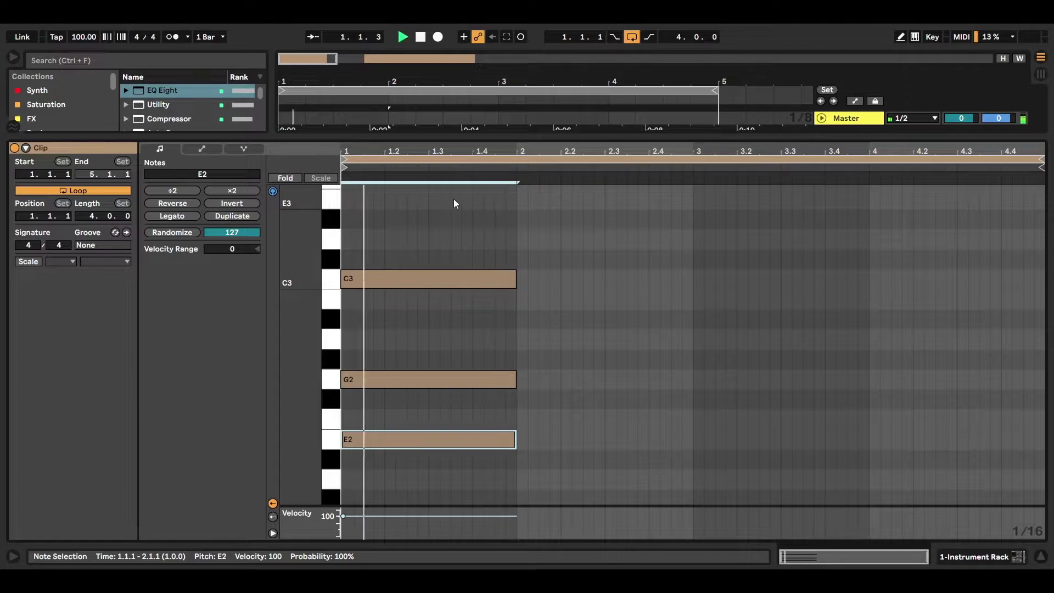
{"action": "key", "text": "shift+Up"}
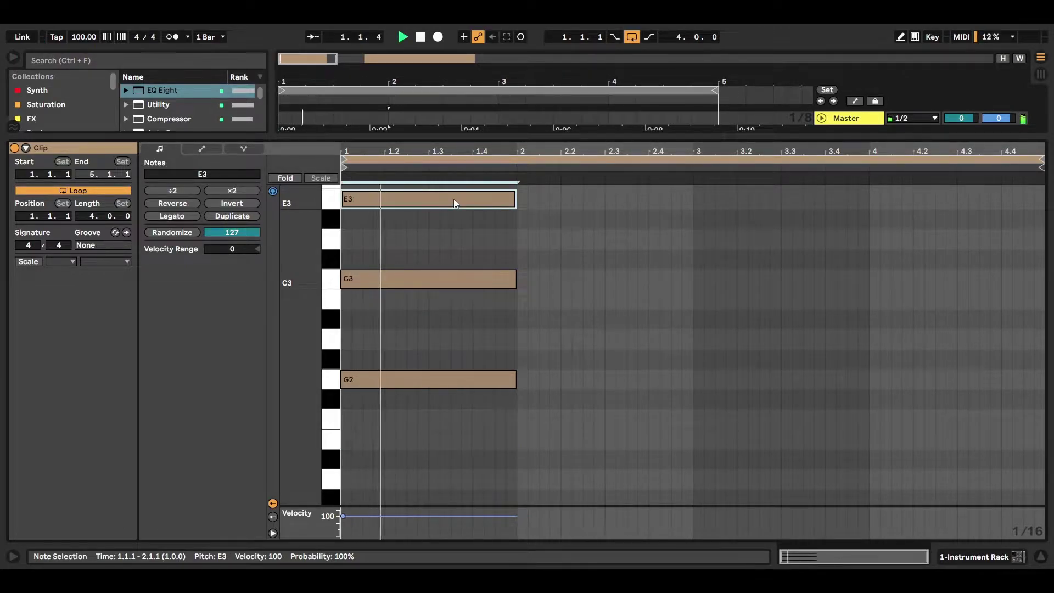
{"action": "key", "text": "space"}
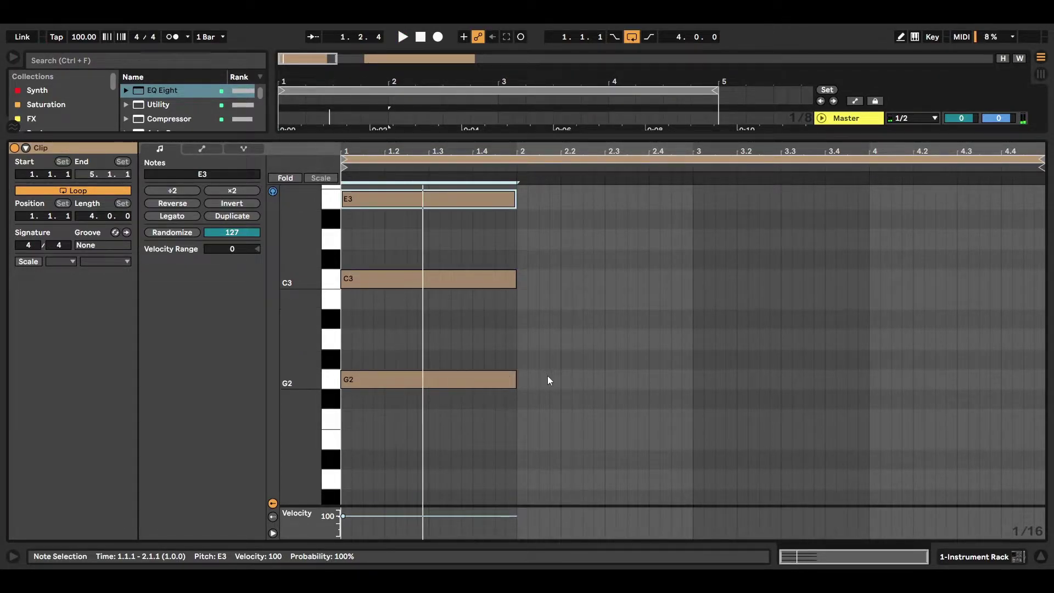
- Raise the G2 note one octave to G3, and lower the whole chord an octave to C2–G2
{"action": "scroll", "coordinate": [548, 375], "scroll_direction": "up", "scroll_amount": 5}
{"action": "left_click", "coordinate": [397, 459]}
{"action": "key", "text": "shift+Up"}
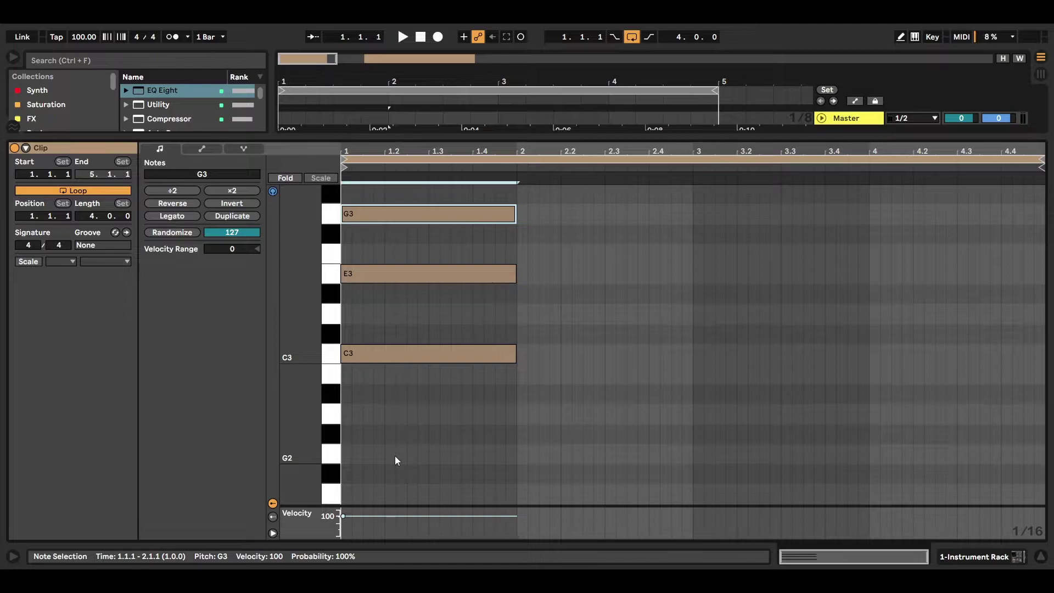
{"action": "left_click_drag", "start_coordinate": [394, 444], "coordinate": [384, 200]}
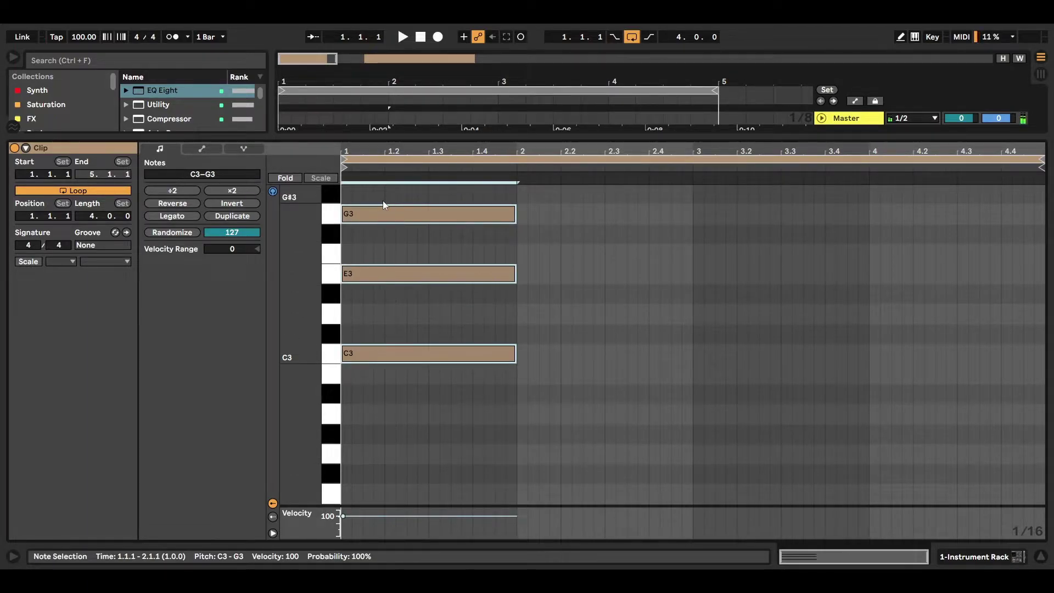
{"action": "key", "text": "shift+Down"}
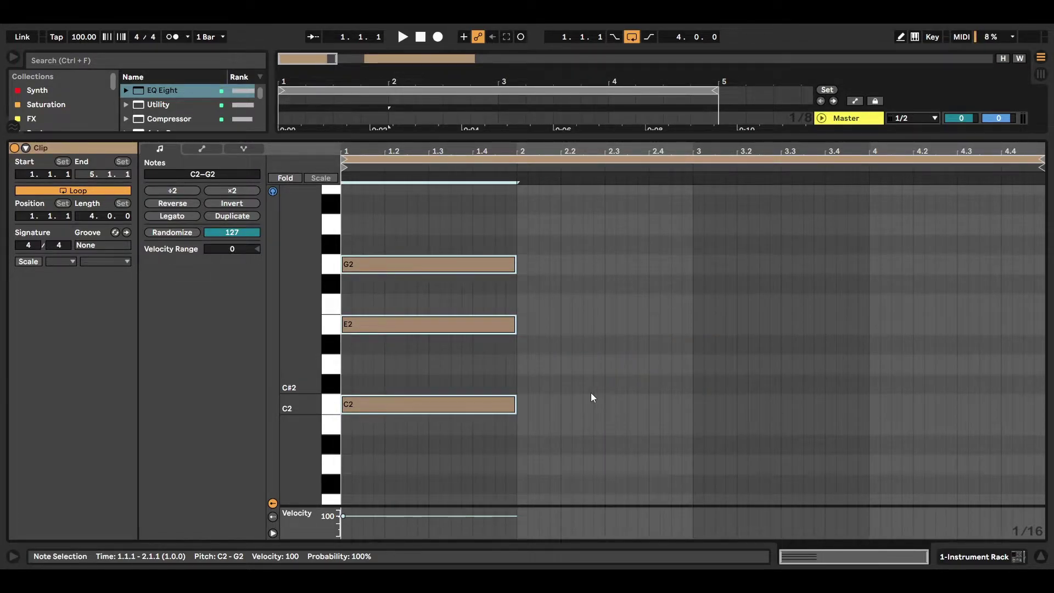
- Return to the device view and loop the arrangement over the clip spanning bars 8 to 17
{"action": "left_click", "coordinate": [1017, 557]}
{"action": "left_click_drag", "start_coordinate": [617, 82], "coordinate": [472, 82]}
{"action": "left_click", "coordinate": [471, 119]}
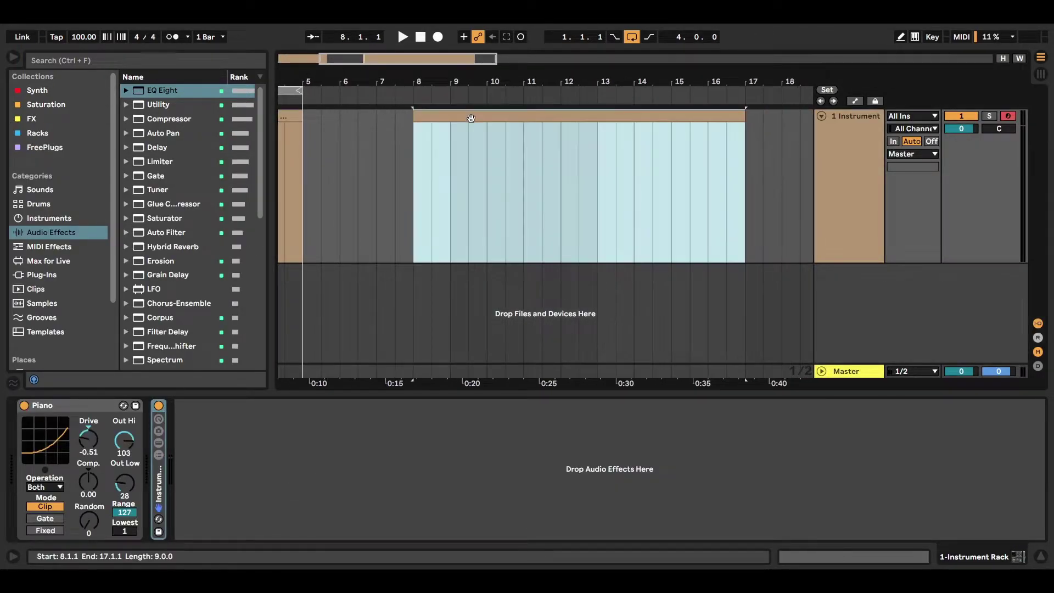
{"action": "key", "text": "ctrl+l"}
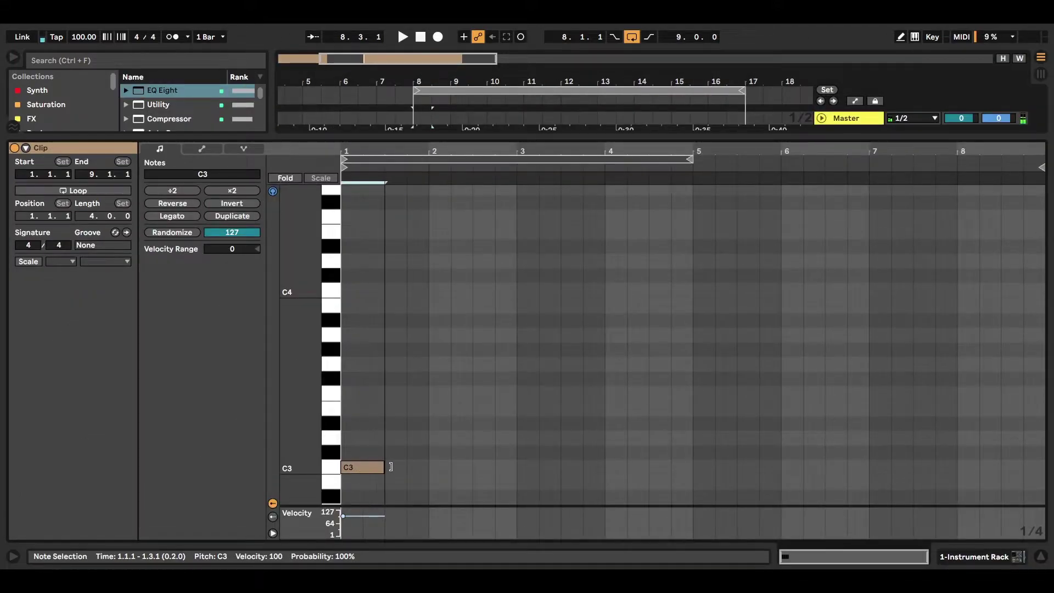
- Lengthen the C3 note to one full bar and copy it to E3 and G3 to build a C major triad
{"action": "left_click_drag", "start_coordinate": [391, 466], "coordinate": [429, 467]}
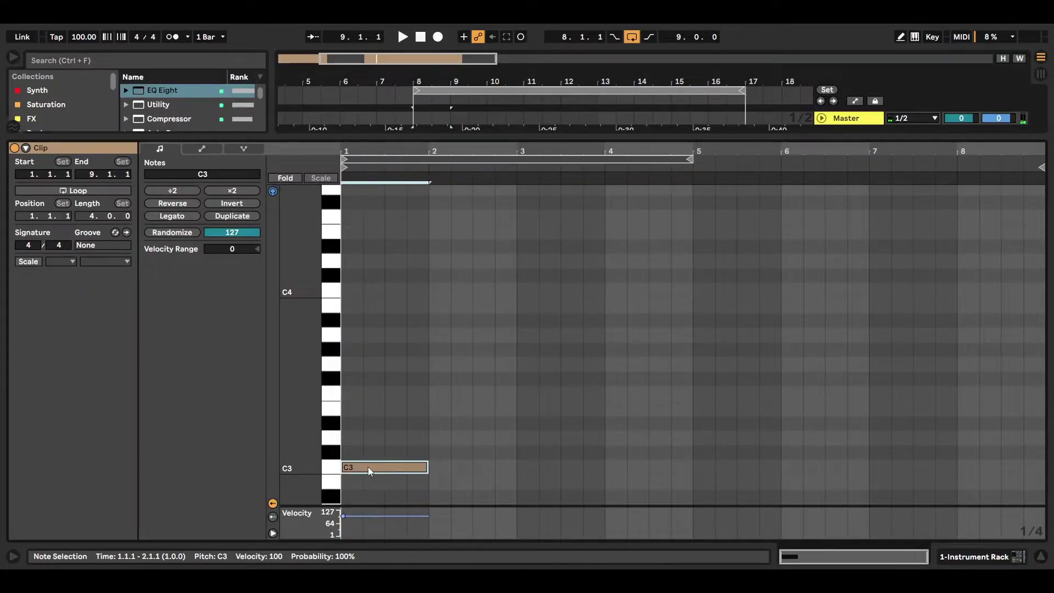
{"action": "left_click_drag", "start_coordinate": [360, 465], "coordinate": [370, 374], "text": "ctrl"}
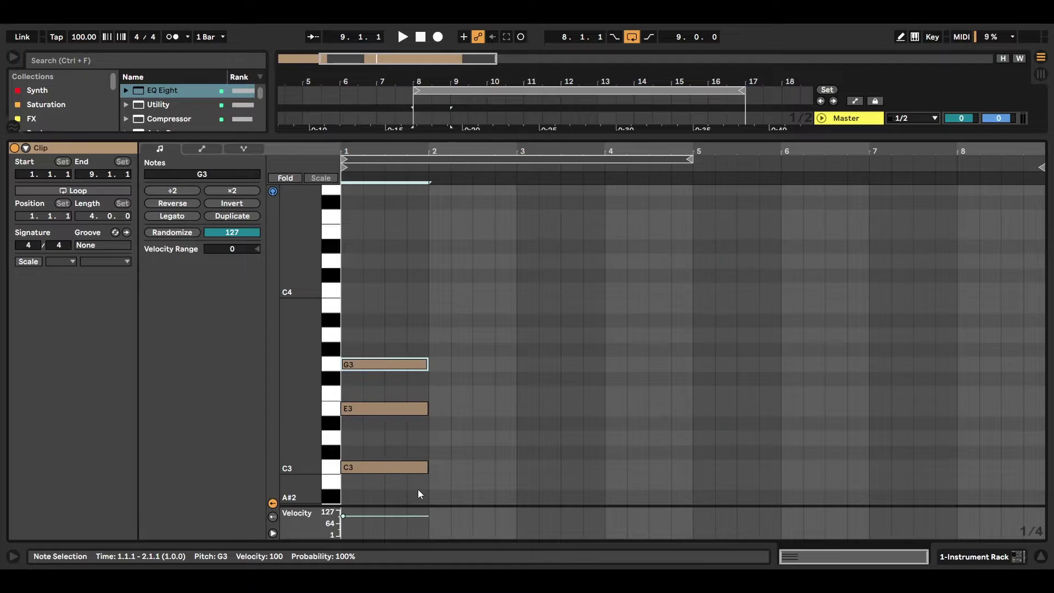
- Duplicate the C chord into bar 2, raise it nine semitones, and lower its middle note to C4 for A minor
{"action": "left_click_drag", "start_coordinate": [416, 489], "coordinate": [393, 367]}
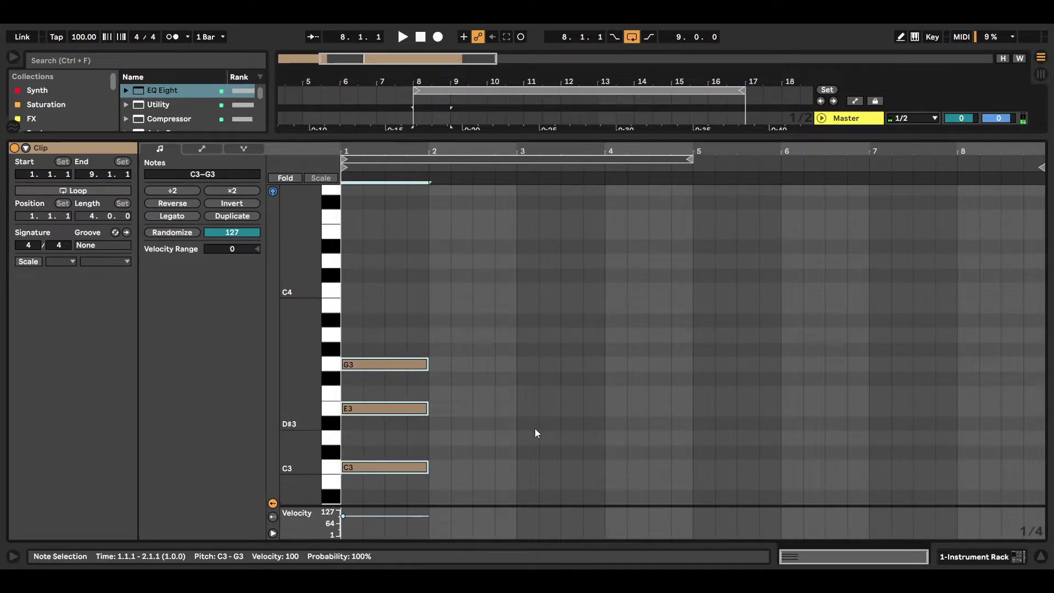
{"action": "key", "text": "ctrl+d"}
{"action": "key", "text": "Up"}
{"action": "key", "text": "Up"}
{"action": "key", "text": "Up"}
{"action": "key", "text": "Up"}
{"action": "key", "text": "Up"}
{"action": "key", "text": "Up"}
{"action": "key", "text": "Up"}
{"action": "key", "text": "Up"}
{"action": "key", "text": "Up"}
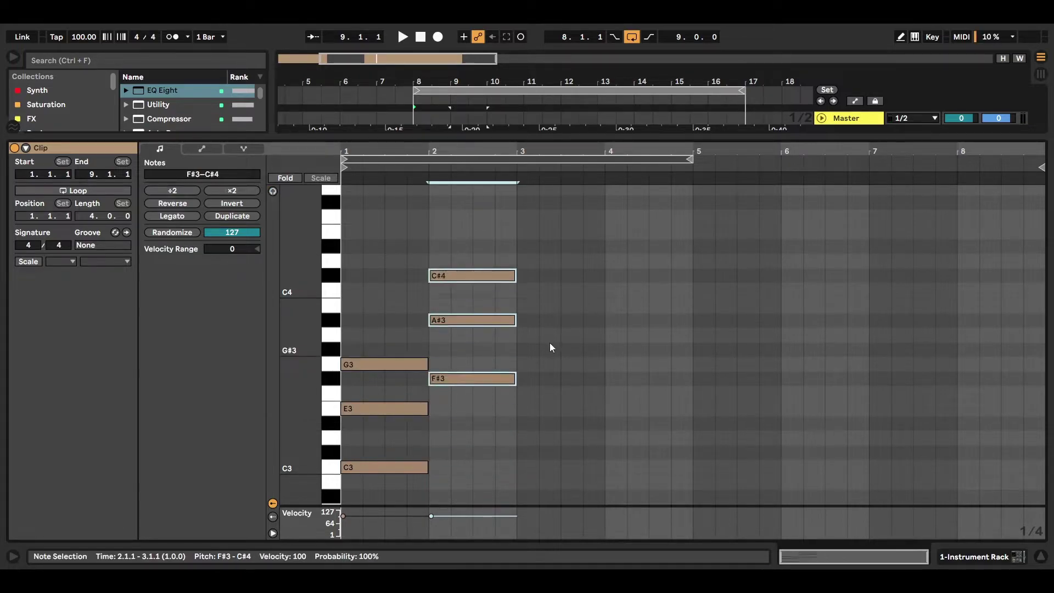
{"action": "left_click", "coordinate": [491, 275]}
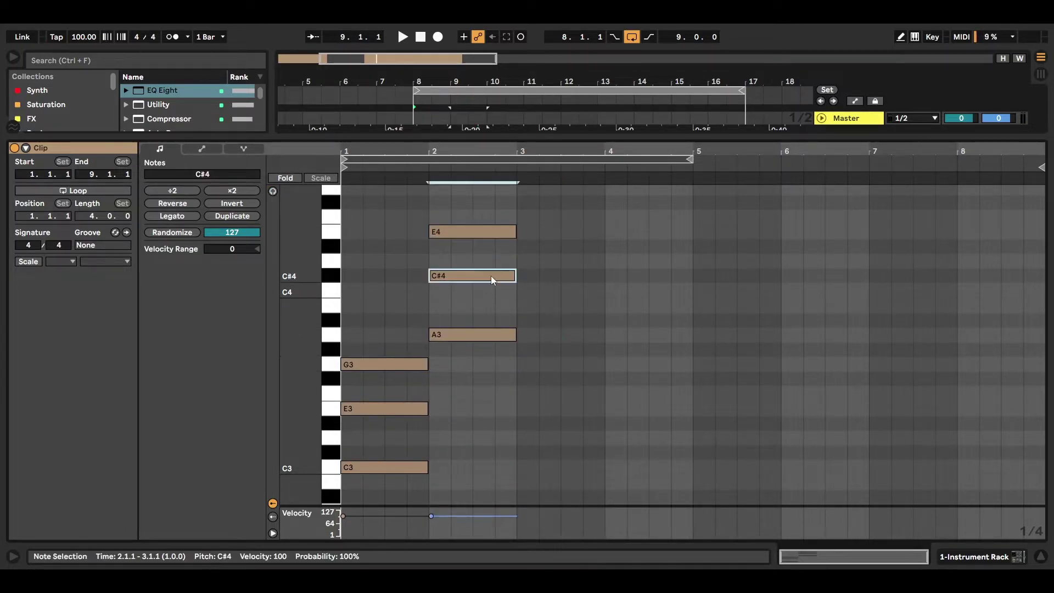
{"action": "left_click_drag", "start_coordinate": [491, 276], "coordinate": [491, 291]}
- Duplicate the A minor chord into bar 3 and transpose it down five semitones to E3, G3 and B3
{"action": "key", "text": "ctrl+d"}
{"action": "key", "text": "Down"}
{"action": "key", "text": "Down"}
{"action": "key", "text": "Down"}
{"action": "key", "text": "Down"}
{"action": "key", "text": "Down"}
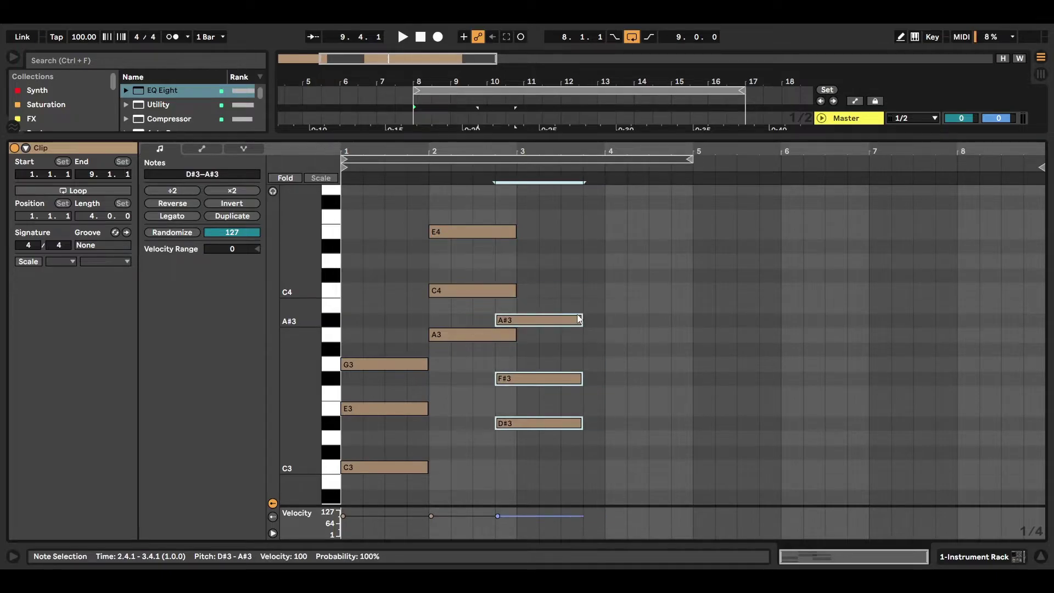
{"action": "left_click_drag", "start_coordinate": [555, 457], "coordinate": [443, 449]}
- Copy the C major chord to bar 4 and raise it seven semitones to G3, B3 and D4
{"action": "left_click_drag", "start_coordinate": [367, 471], "coordinate": [641, 483]}
{"action": "key", "text": "Up"}
{"action": "key", "text": "Up"}
{"action": "key", "text": "Up"}
{"action": "key", "text": "Up"}
{"action": "key", "text": "Up"}
{"action": "key", "text": "Up"}
{"action": "key", "text": "Up"}
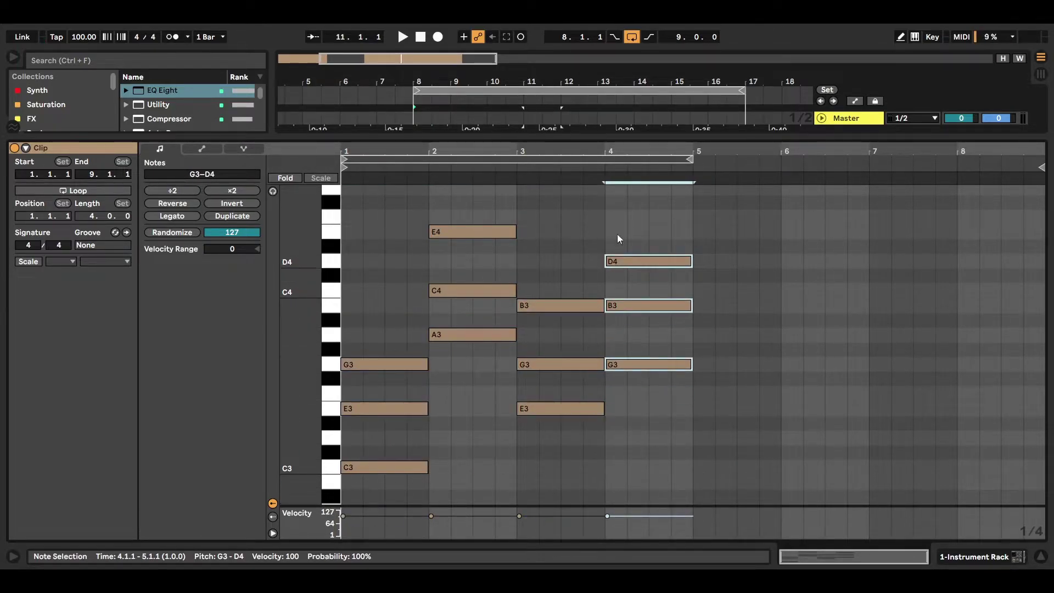
- Turn on note preview and play back the four-chord progression
{"action": "left_click", "coordinate": [273, 191]}
{"action": "key", "text": "space"}
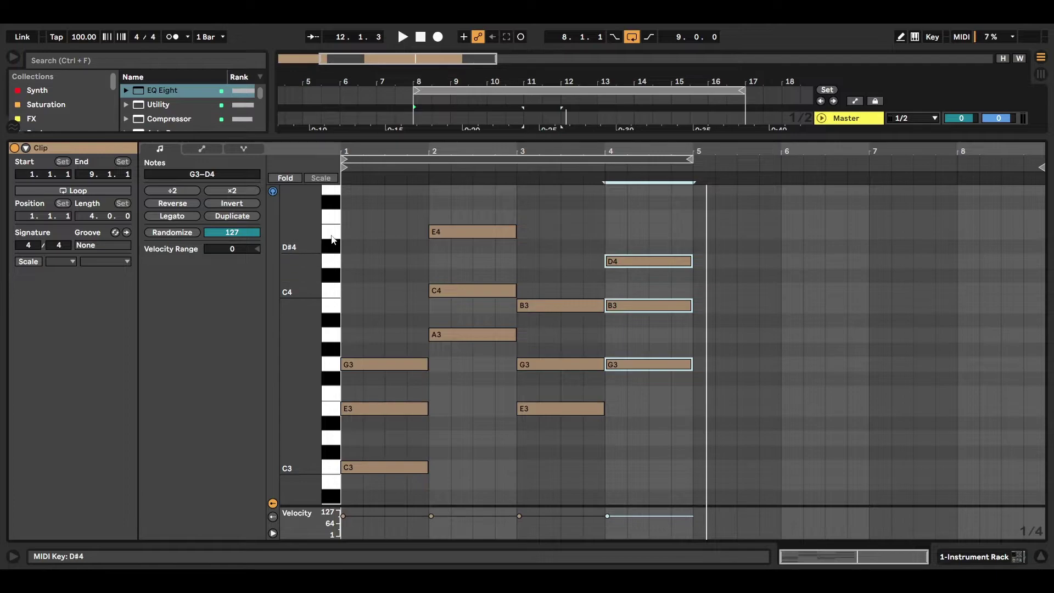
{"action": "scroll", "coordinate": [332, 243], "scroll_direction": "up", "scroll_amount": 5}
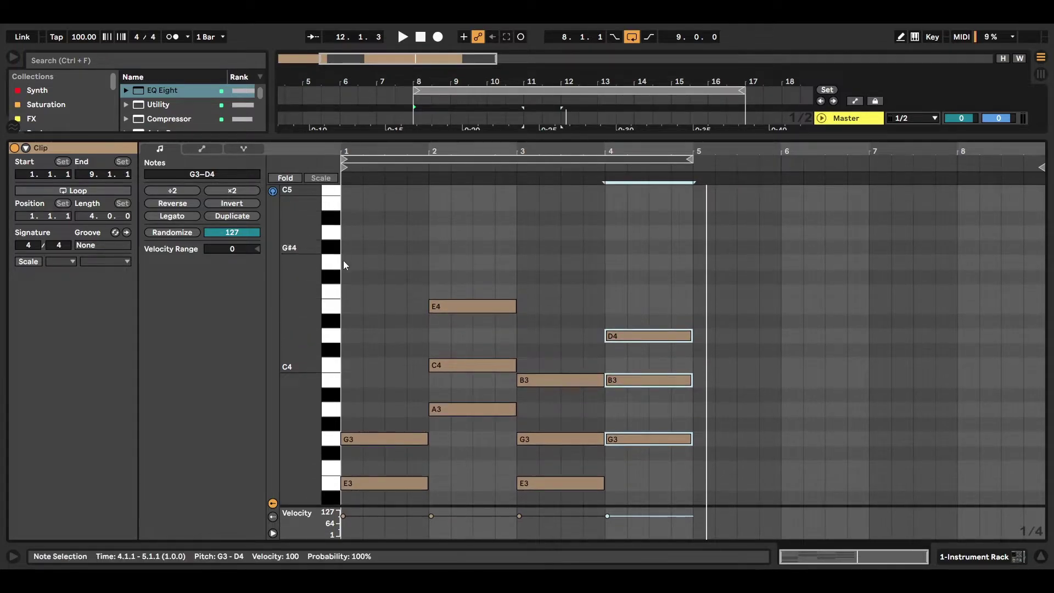
{"action": "scroll", "coordinate": [344, 249], "scroll_direction": "down", "scroll_amount": 1}
{"action": "scroll", "coordinate": [470, 327], "scroll_direction": "down", "scroll_amount": 1}
{"action": "scroll", "coordinate": [557, 411], "scroll_direction": "down", "scroll_amount": 3}
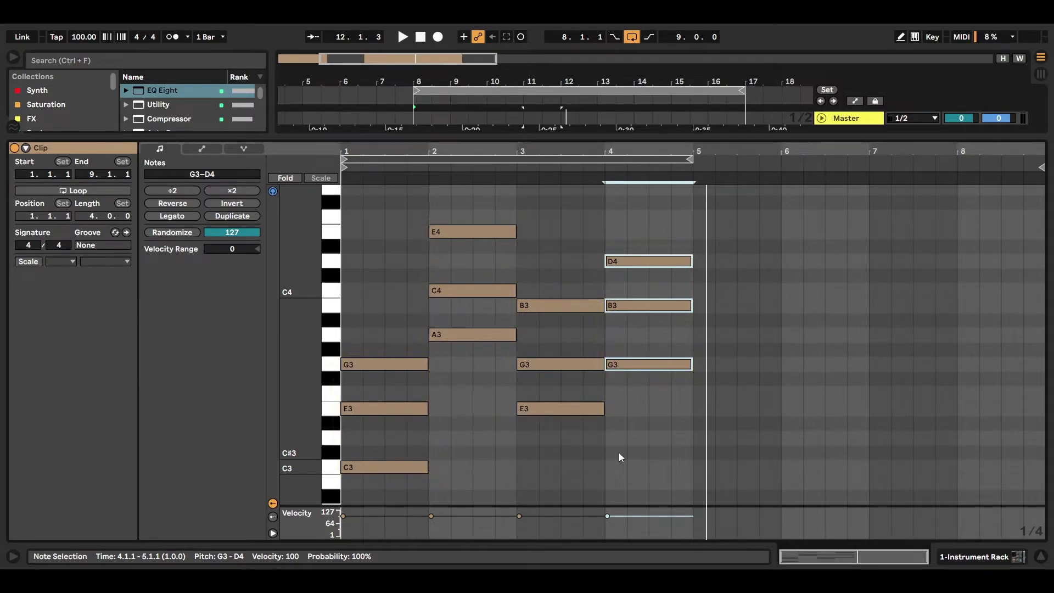
{"action": "key", "text": "space"}
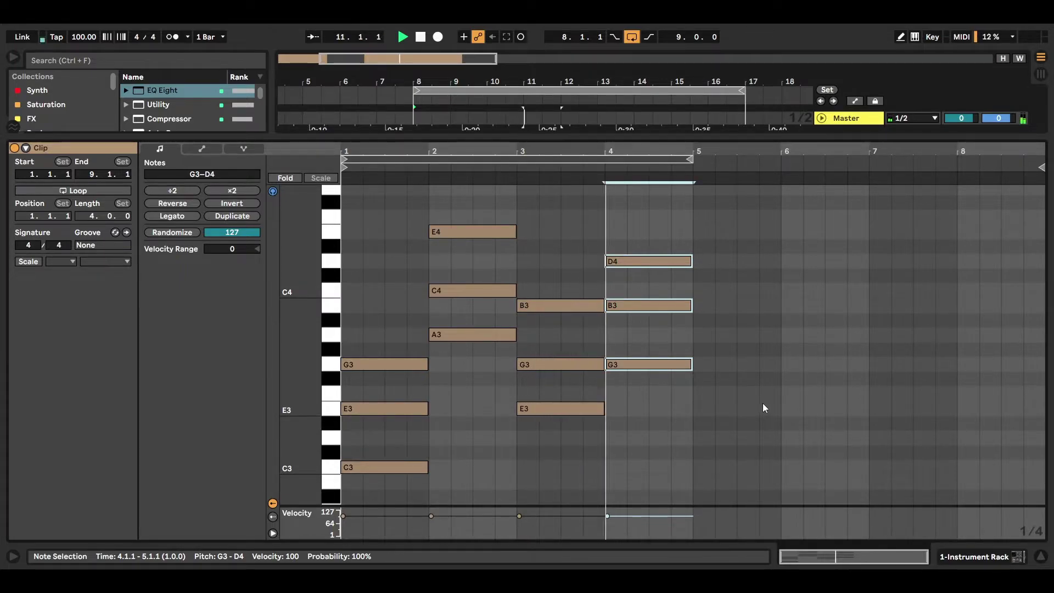
{"action": "key", "text": "space"}
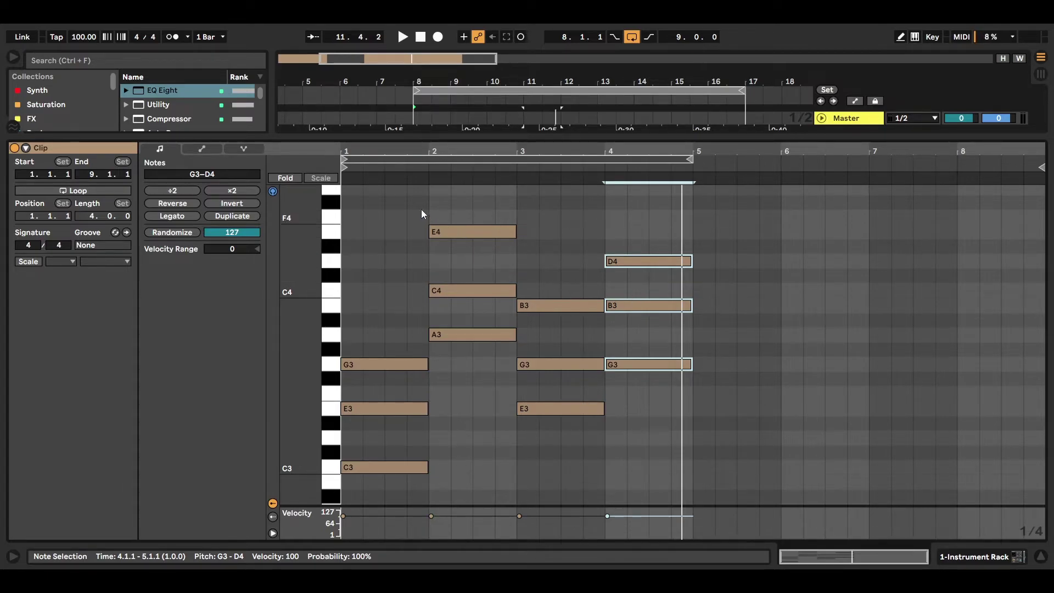
- Lower C4 and E4 in bar 2 and D4 in bar 4 by one octave
{"action": "left_click", "coordinate": [433, 204]}
{"action": "left_click_drag", "start_coordinate": [434, 203], "coordinate": [644, 289]}
{"action": "key", "text": "shift+Down"}
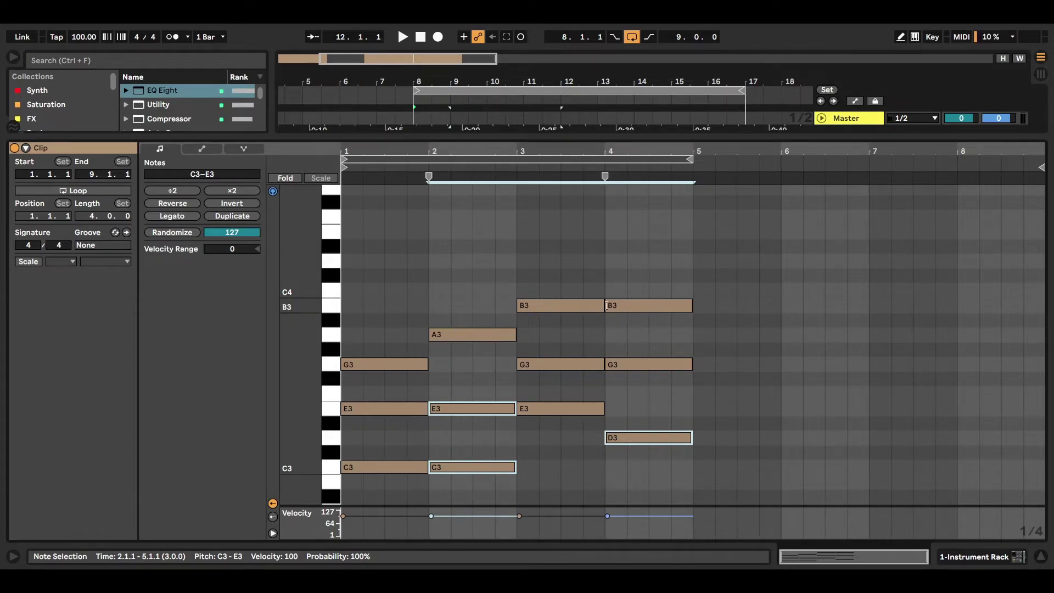
- Lower both B3 notes in bars 3 and 4 by one octave and play the inverted progression
{"action": "left_click_drag", "start_coordinate": [515, 277], "coordinate": [653, 313]}
{"action": "key", "text": "shift+Down"}
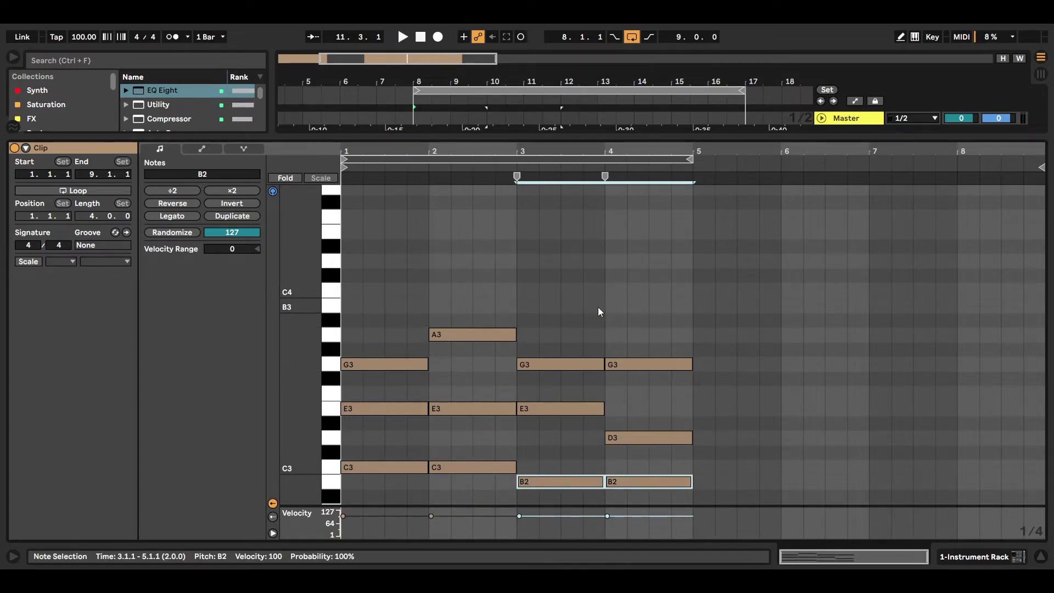
{"action": "key", "text": "space"}
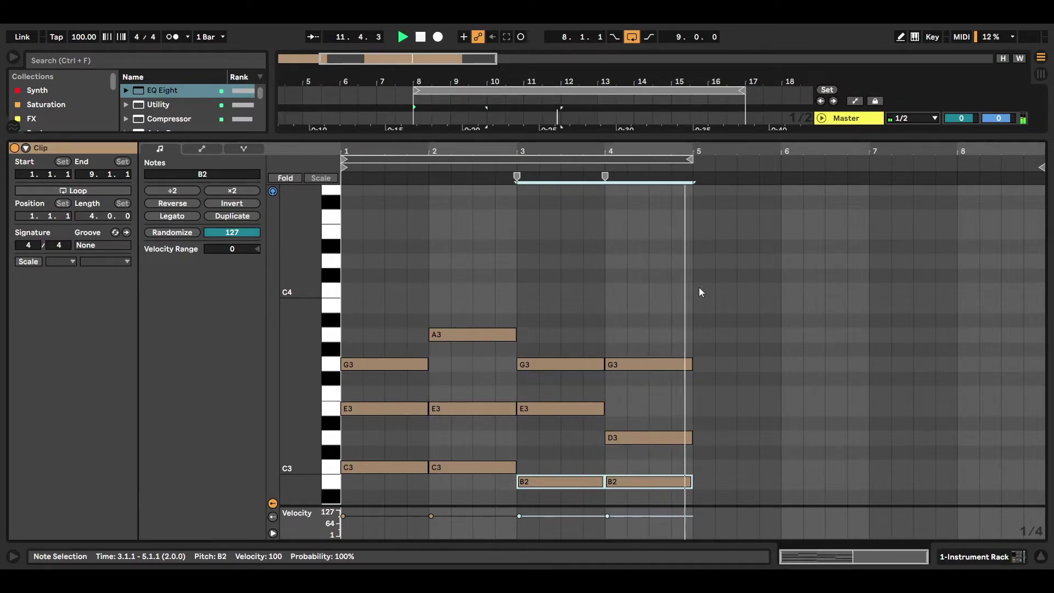
{"action": "key", "text": "space"}
- Undo the octave changes to the chord notes and play the root-position progression for comparison
{"action": "key", "text": "ctrl+z"}
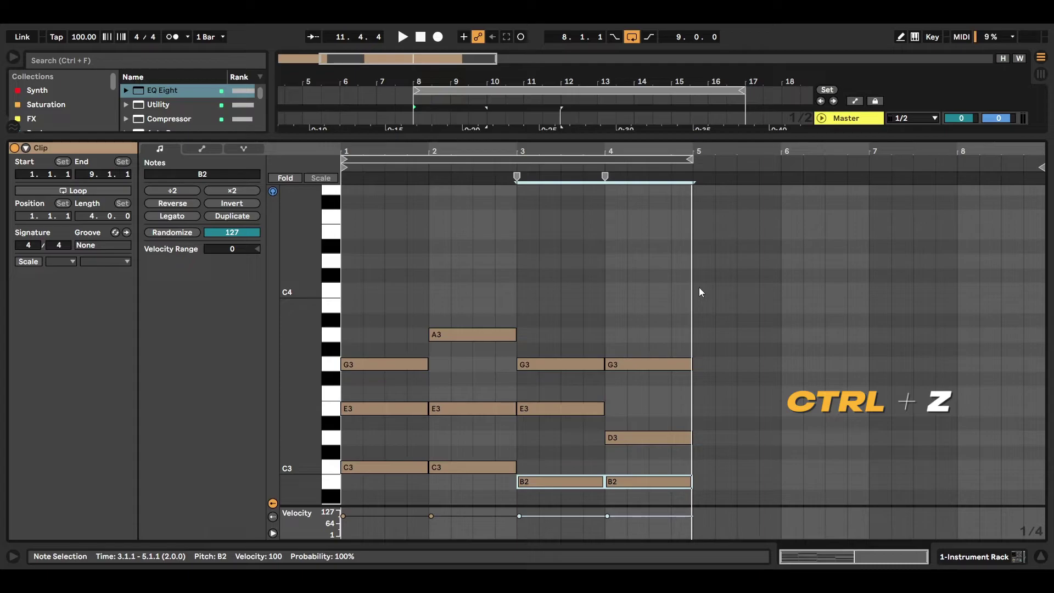
{"action": "key", "text": "ctrl+z"}
{"action": "key", "text": "ctrl+z"}
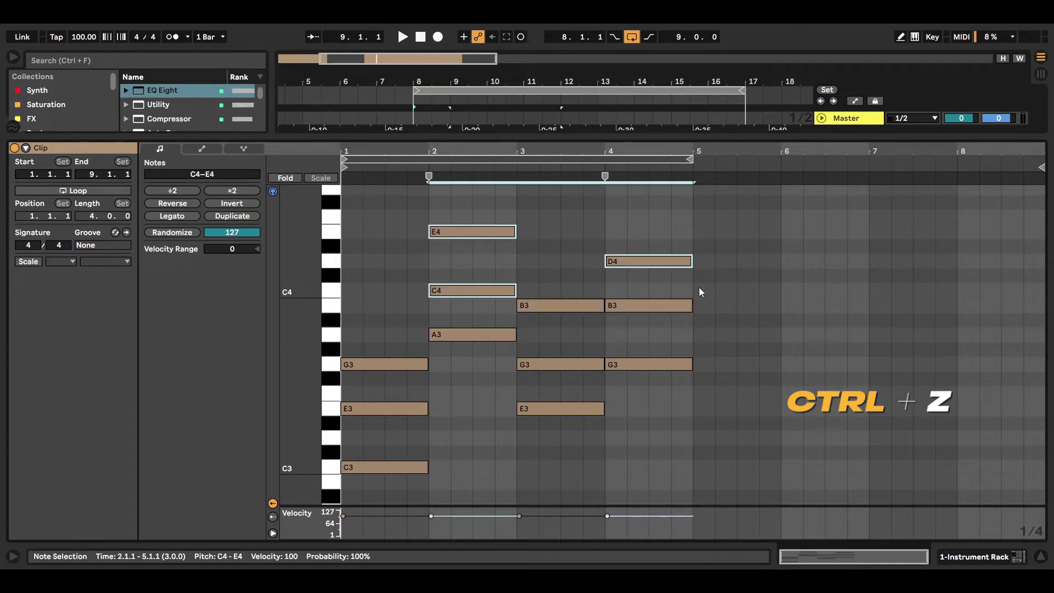
{"action": "key", "text": "space"}
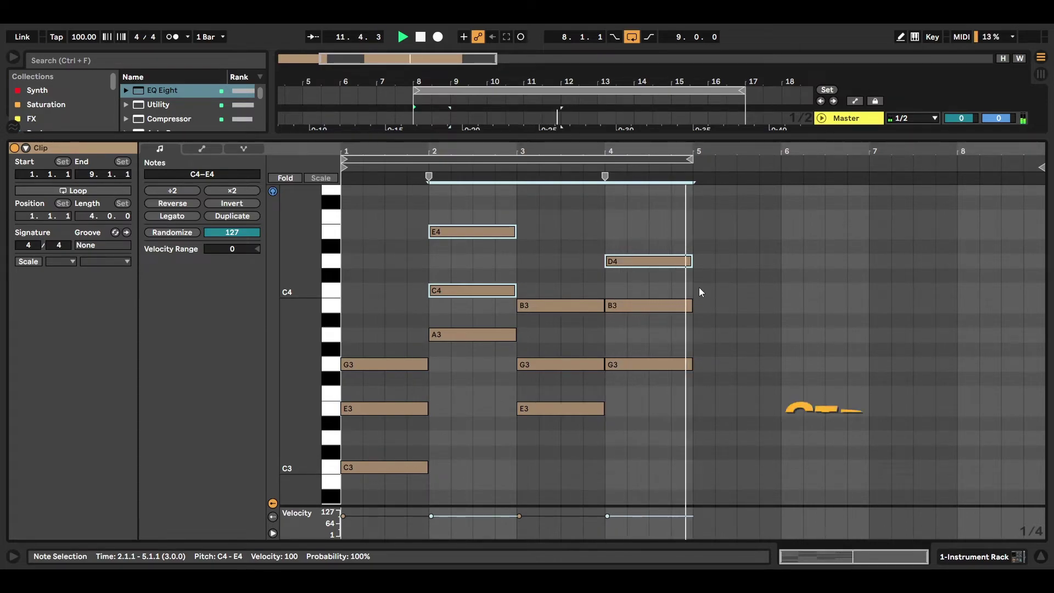
- Redo the octave changes to the chord notes in bars 2 to 4 and play the inverted progression
{"action": "key", "text": "ctrl+y"}
{"action": "key", "text": "ctrl+y"}
{"action": "key", "text": "ctrl+y"}
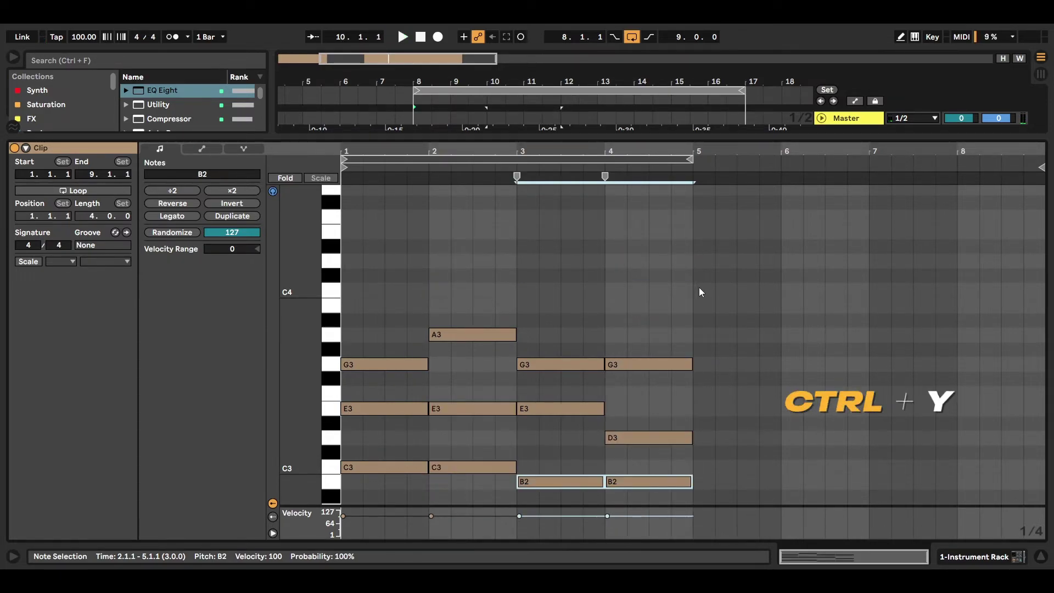
{"action": "key", "text": "space"}
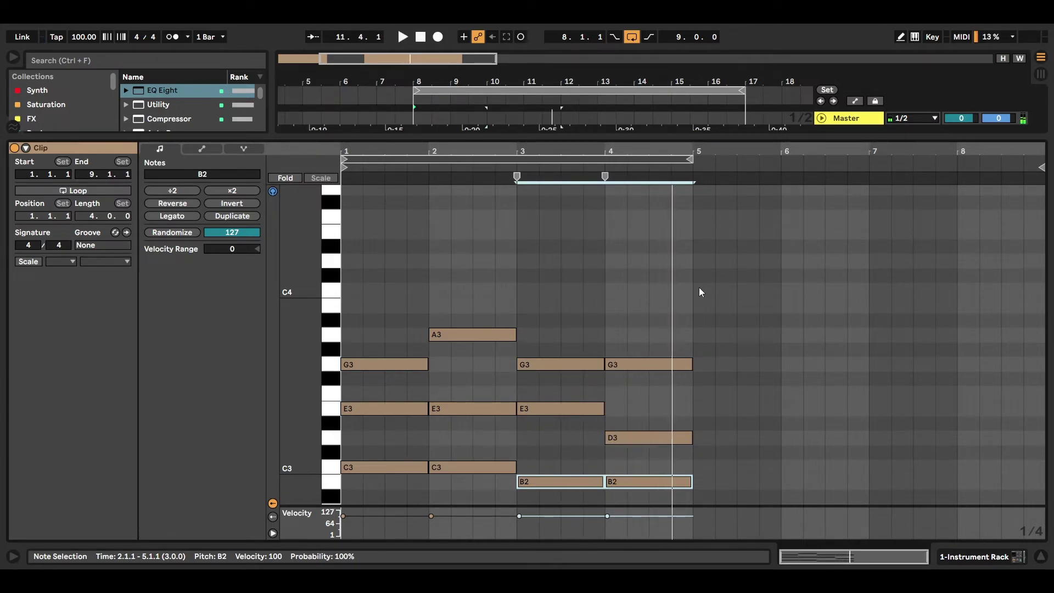
- Add one-beat melody notes above the chords: G4 at 1.3.1, E4 at 2.1.1 and 2.4.1, and G4 at 3.2.1
{"action": "scroll", "coordinate": [700, 292], "scroll_direction": "down", "scroll_amount": 2}
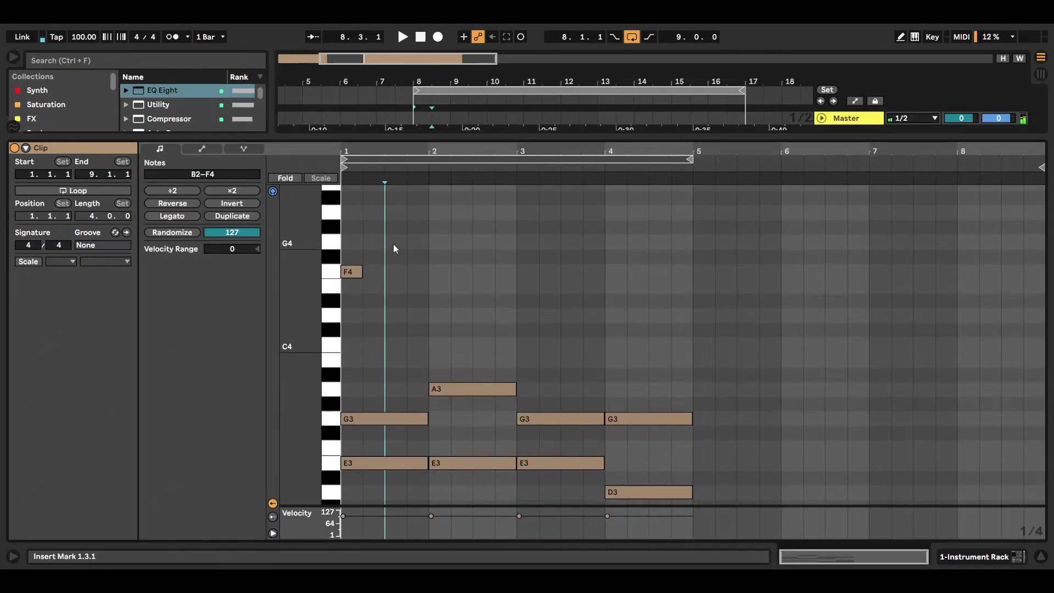
{"action": "double_click", "coordinate": [393, 243]}
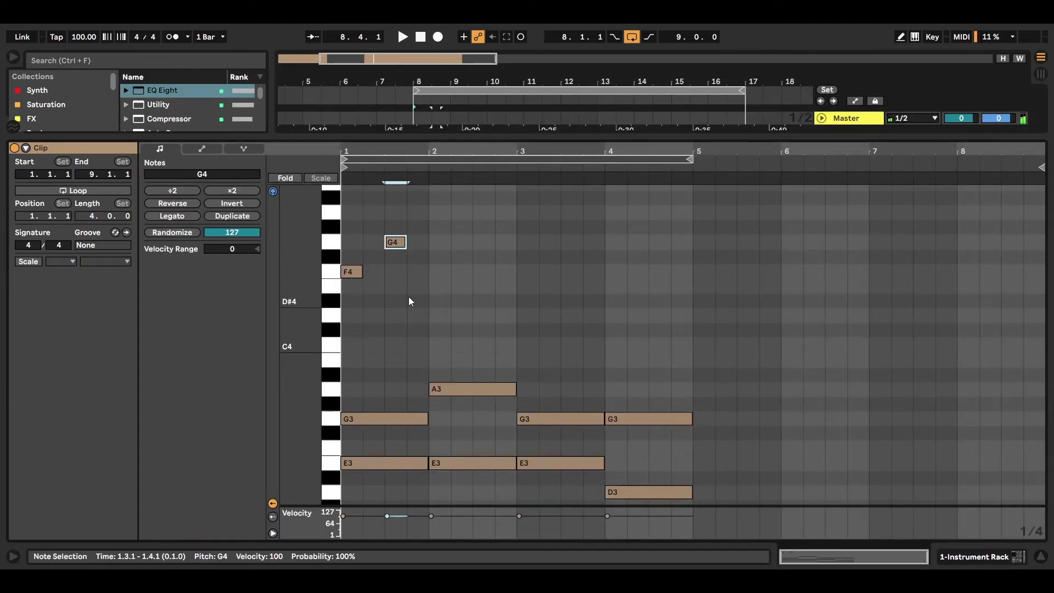
{"action": "double_click", "coordinate": [441, 287]}
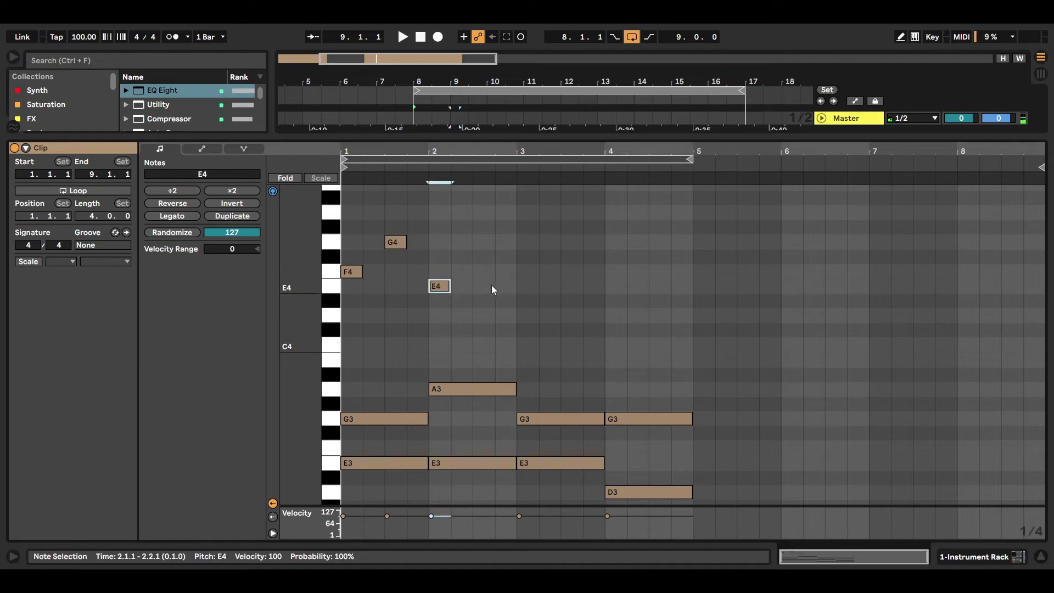
{"action": "double_click", "coordinate": [499, 286]}
{"action": "double_click", "coordinate": [549, 239]}
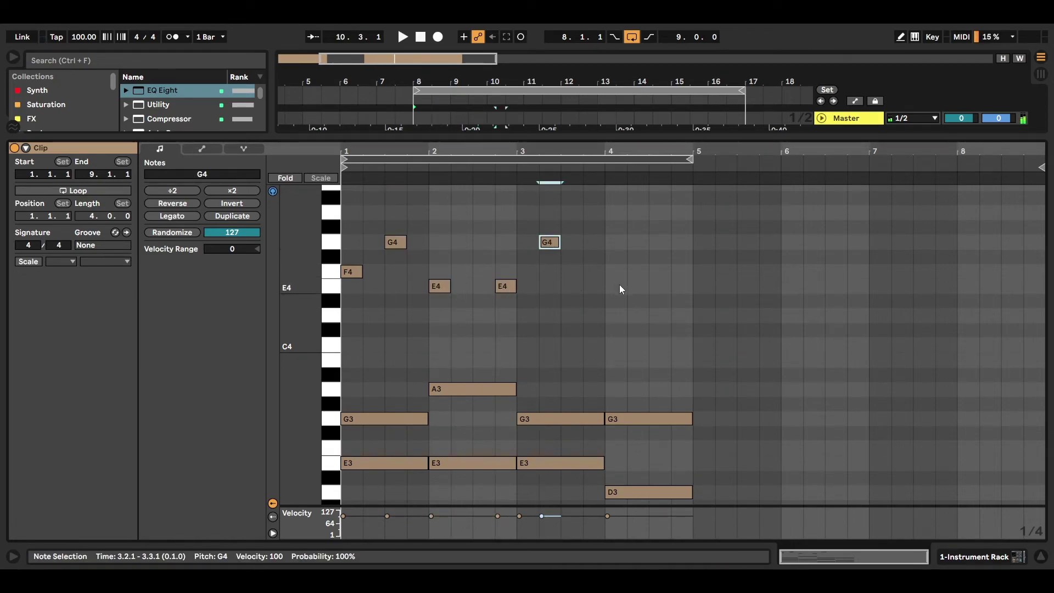
- Add one-beat melody notes D4 at 3.4.1, C4 at 4.2.1, E4 at 4.3.1 and B3 at 4.4.1
{"action": "double_click", "coordinate": [598, 316]}
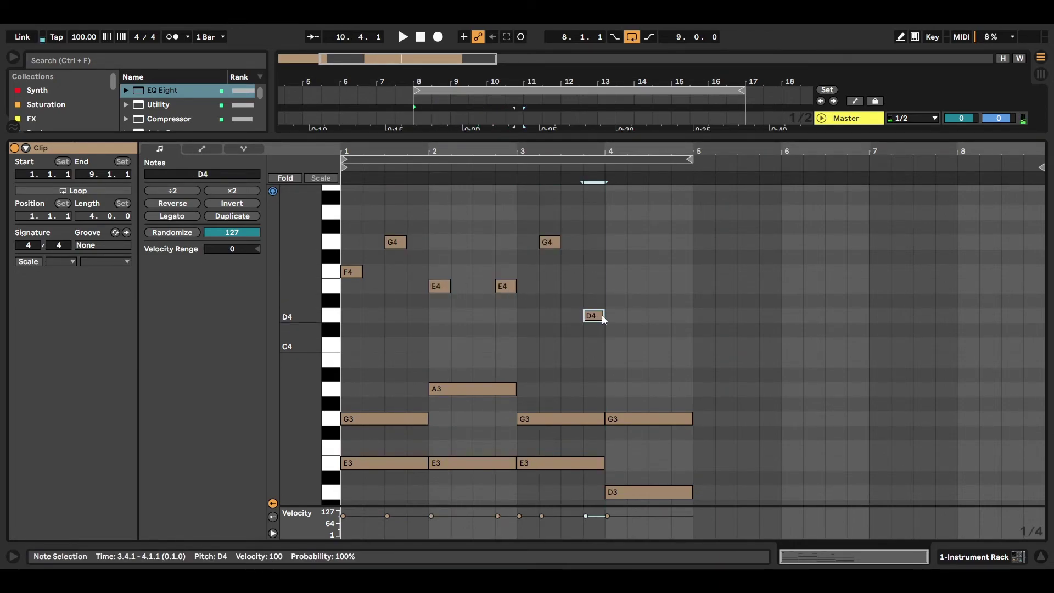
{"action": "double_click", "coordinate": [637, 345]}
{"action": "double_click", "coordinate": [662, 286]}
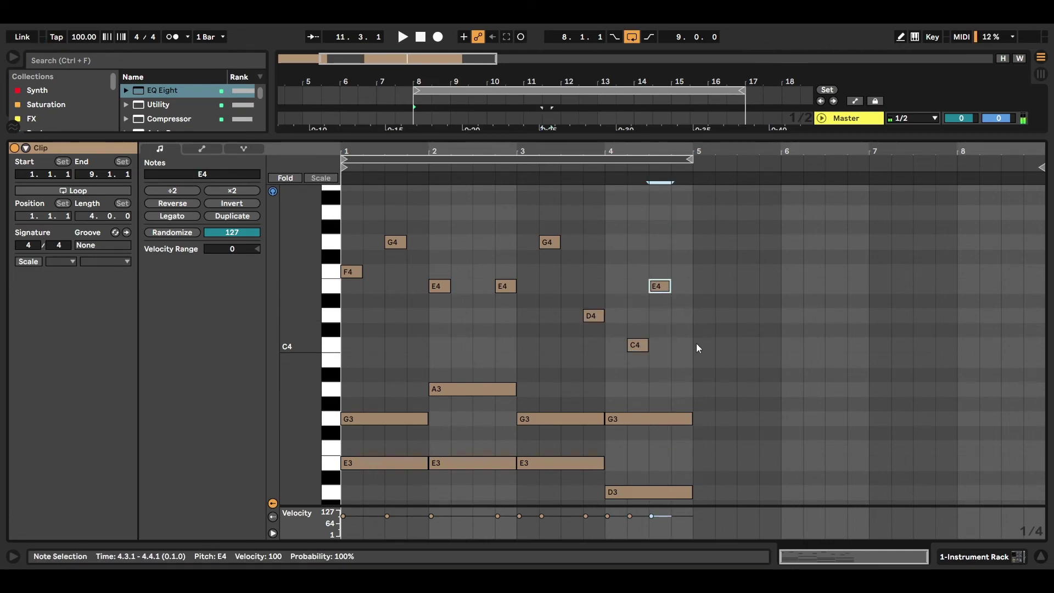
{"action": "double_click", "coordinate": [684, 362]}
- Play the melody over the inverted chord progression, stop playback, and show all melody and chord notes together
{"action": "key", "text": "space"}
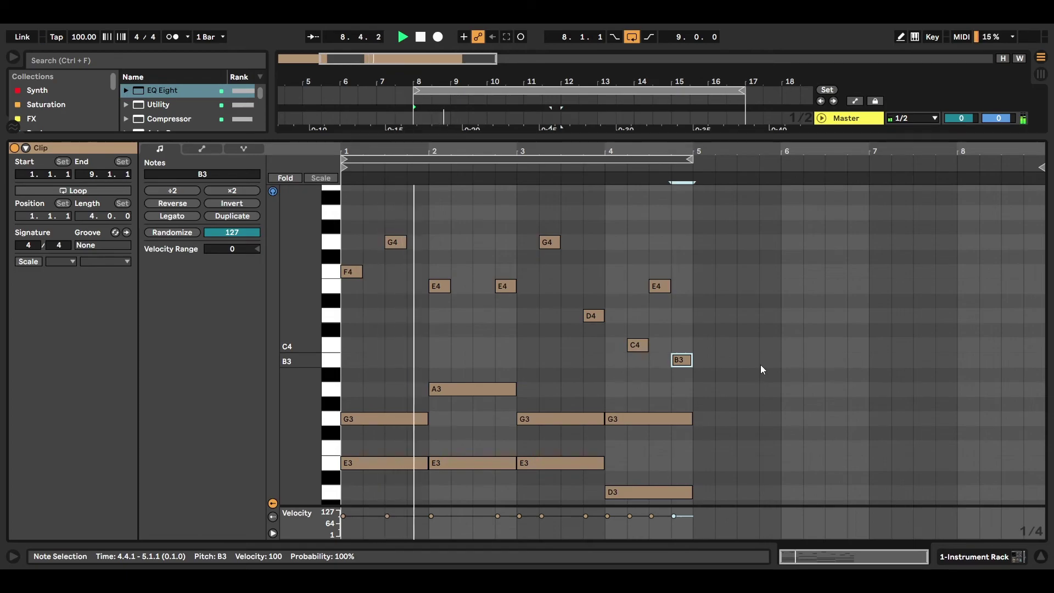
{"action": "scroll", "coordinate": [760, 365], "scroll_direction": "down", "scroll_amount": 1}
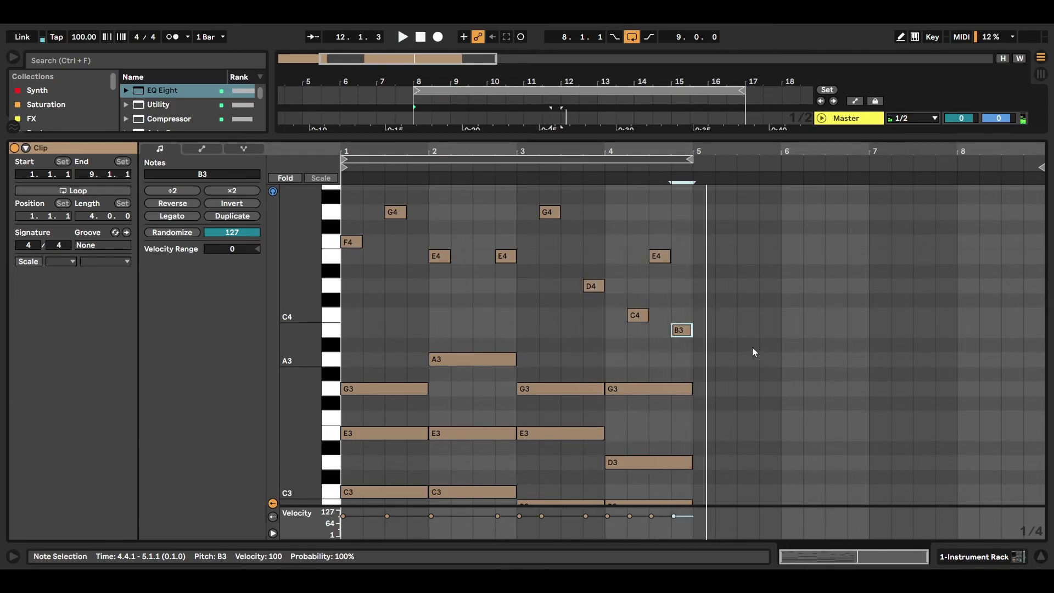
{"action": "key", "text": "space"}
{"action": "left_click_drag", "start_coordinate": [298, 351], "coordinate": [299, 363]}
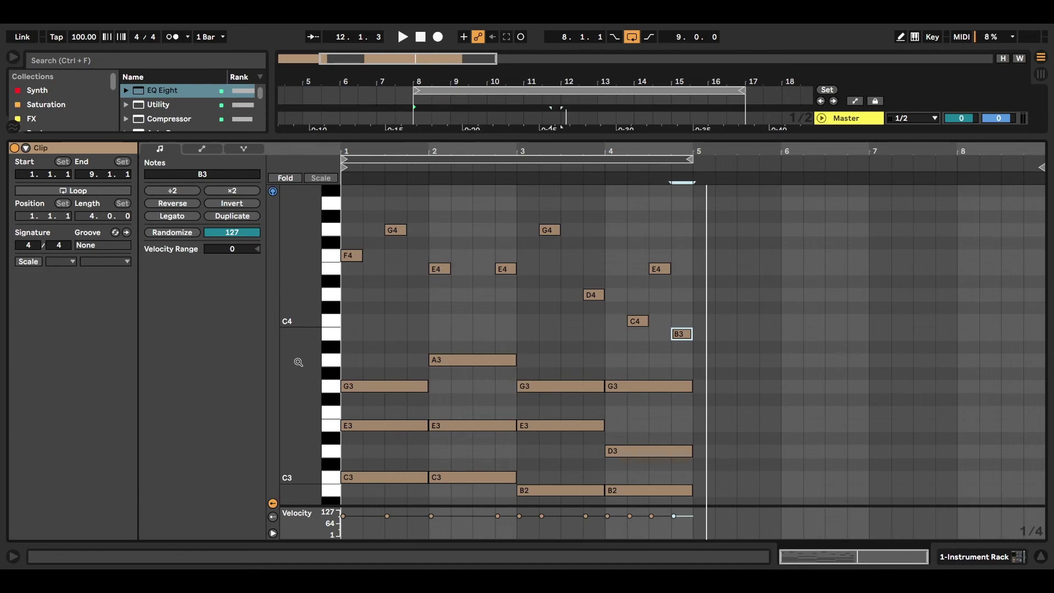